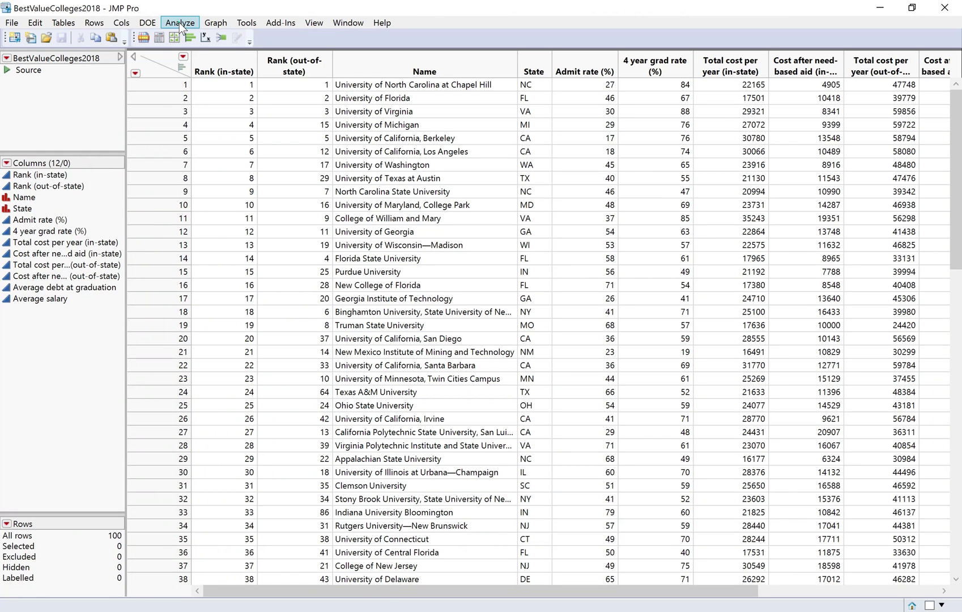
Step: Start a Fit Model linear regression with Average salary as the Y response
{"action": "left_click", "coordinate": [179, 22]}
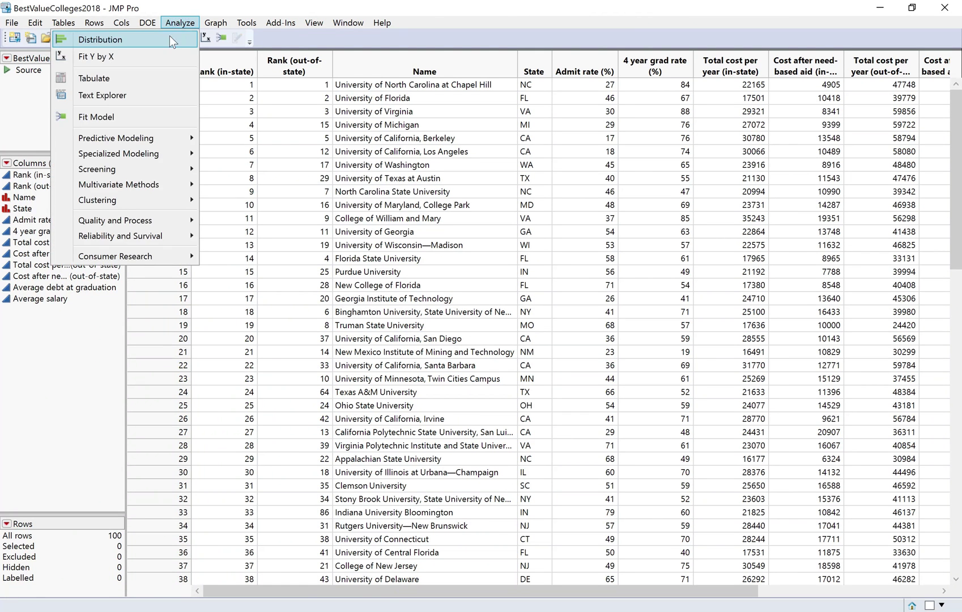
{"action": "left_click", "coordinate": [159, 123]}
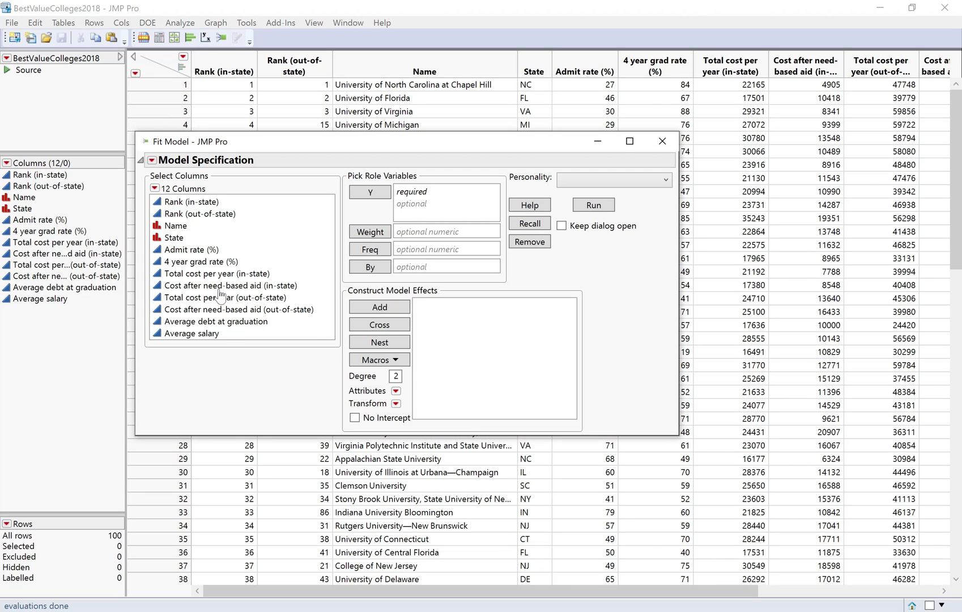
{"action": "left_click", "coordinate": [221, 334]}
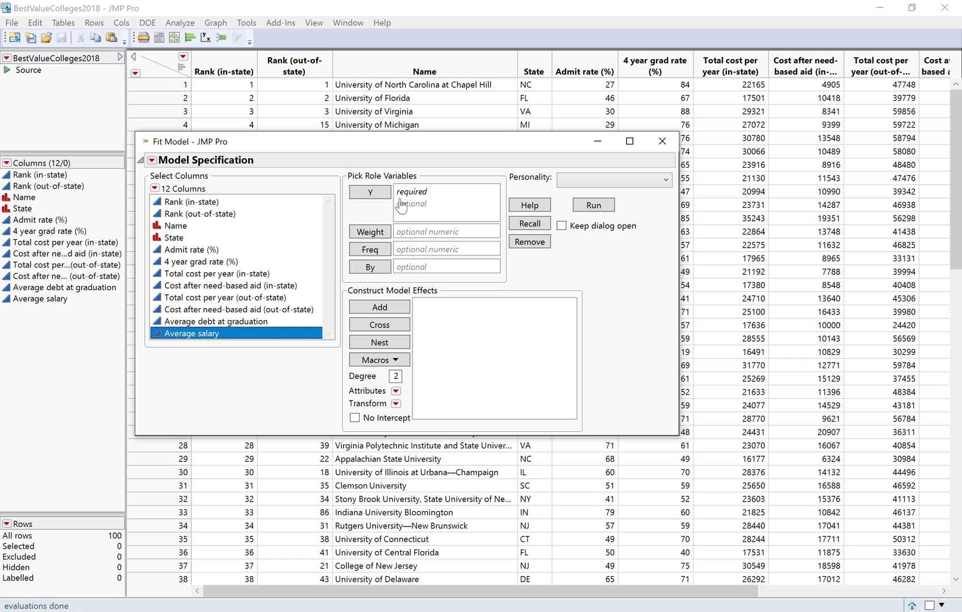
{"action": "left_click", "coordinate": [370, 192]}
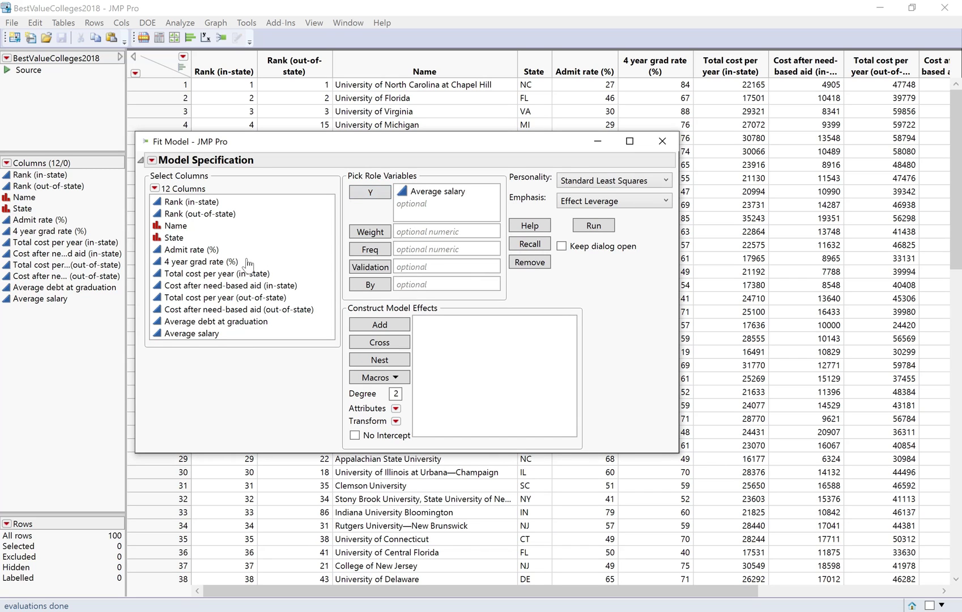
Step: Add admit rate, 4 year grad rate, and in-state and out-of-state total cost as effects, then run the fit
{"action": "left_click", "coordinate": [205, 251]}
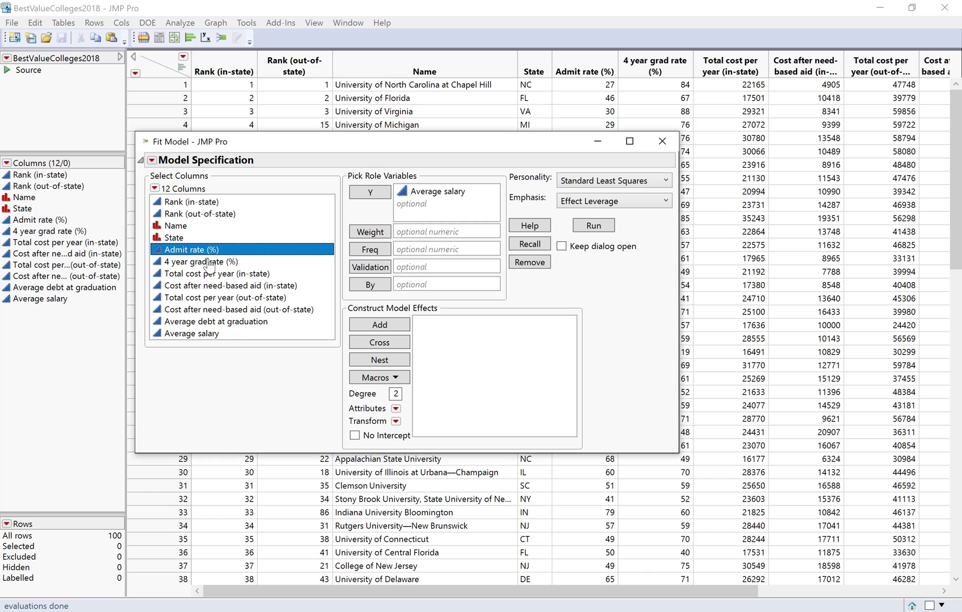
{"action": "left_click", "coordinate": [210, 262], "text": "shift"}
{"action": "left_click", "coordinate": [215, 275], "text": "shift"}
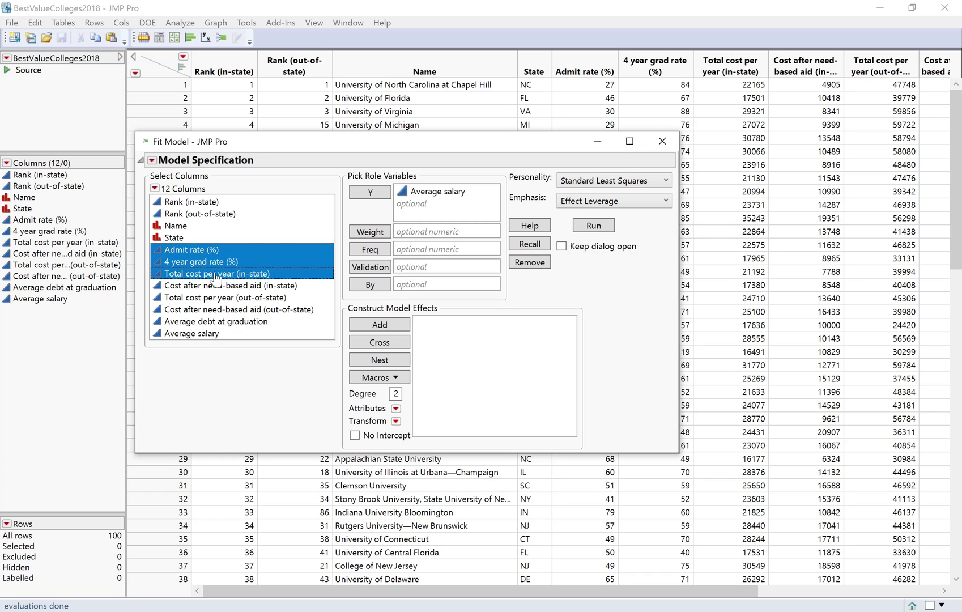
{"action": "left_click", "coordinate": [218, 298], "text": "ctrl"}
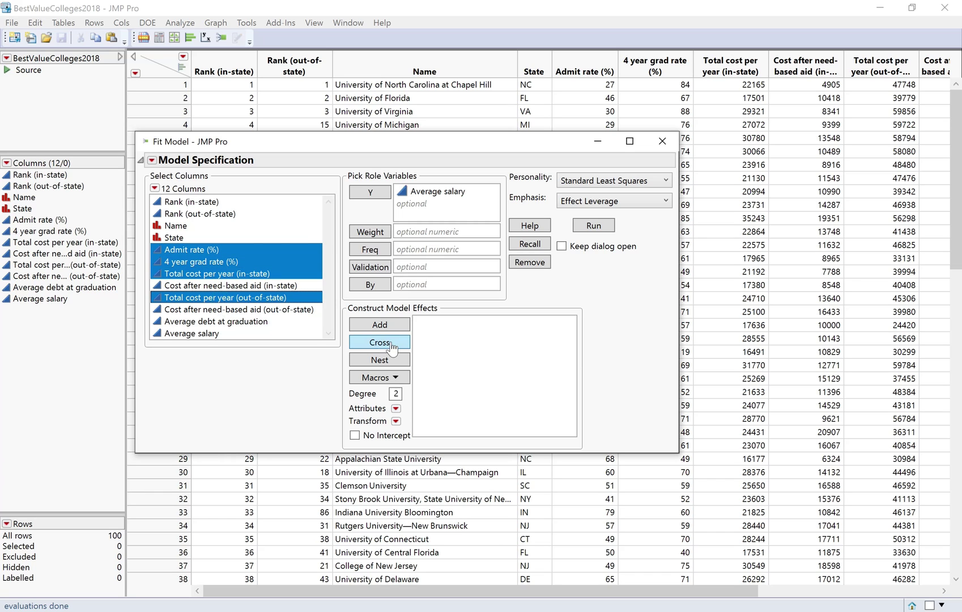
{"action": "left_click", "coordinate": [380, 324]}
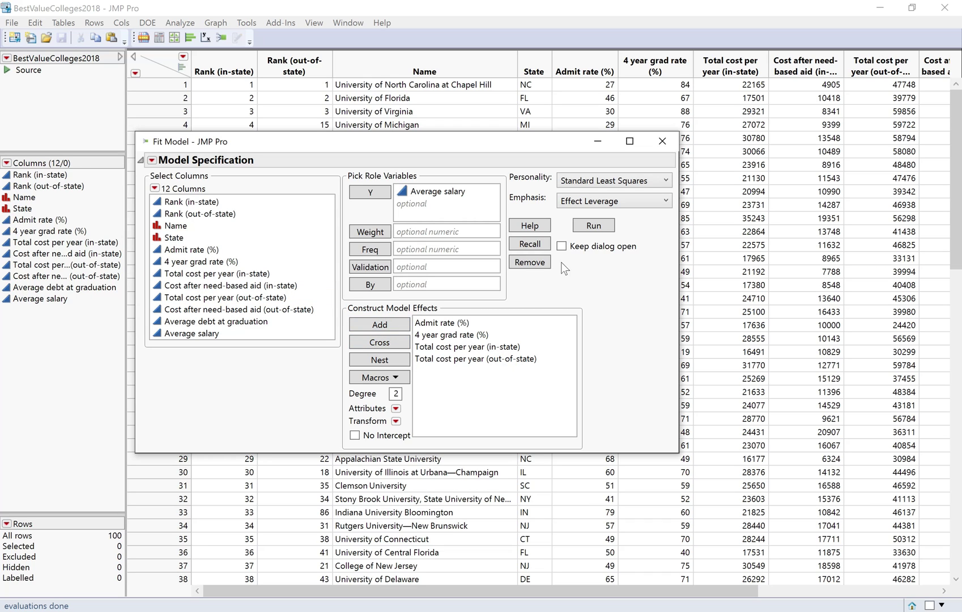
{"action": "left_click", "coordinate": [595, 226]}
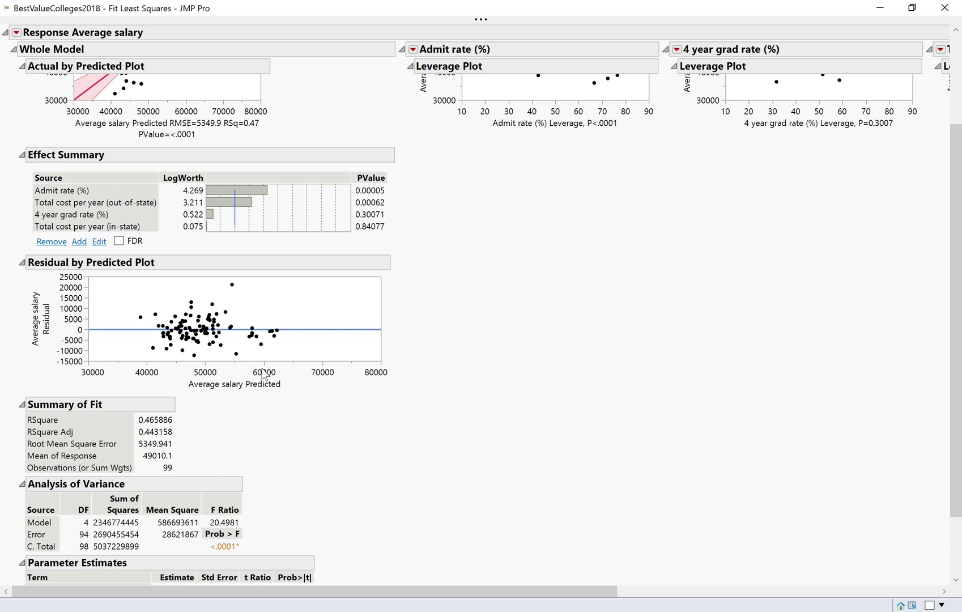
Step: Scroll the report to Parameter Estimates, then handwrite 'R² =' above the first table in the PDF notes
{"action": "scroll", "coordinate": [275, 396], "scroll_direction": "down", "scroll_amount": 4}
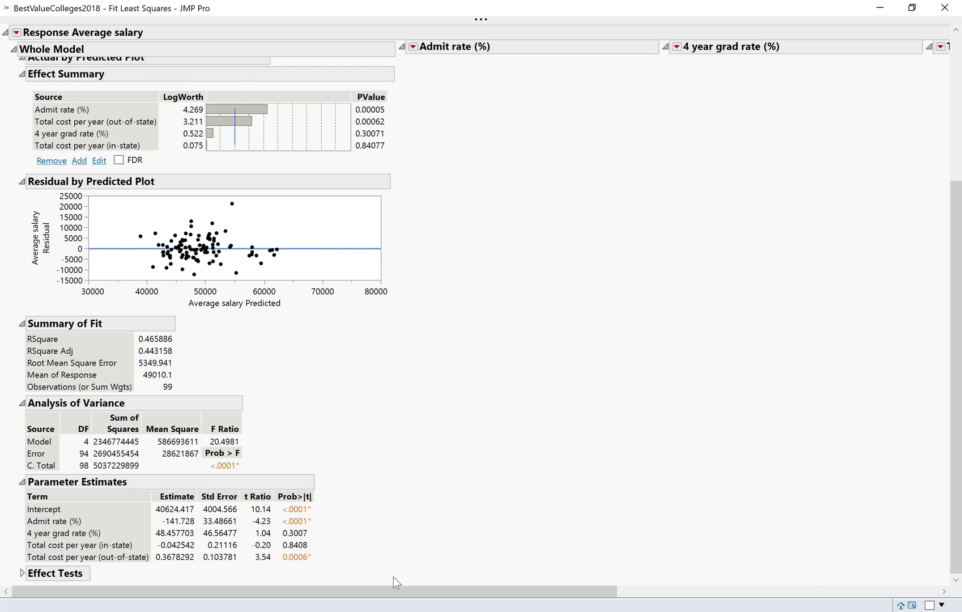
{"action": "key", "text": "alt+Tab"}
{"action": "mouse_move", "coordinate": [300, 220]}
{"action": "left_mouse_down"}
{"action": "mouse_move", "coordinate": [304, 239]}
{"action": "mouse_move", "coordinate": [319, 240]}
{"action": "mouse_move", "coordinate": [328, 224]}
{"action": "mouse_move", "coordinate": [345, 234]}
{"action": "left_mouse_up"}
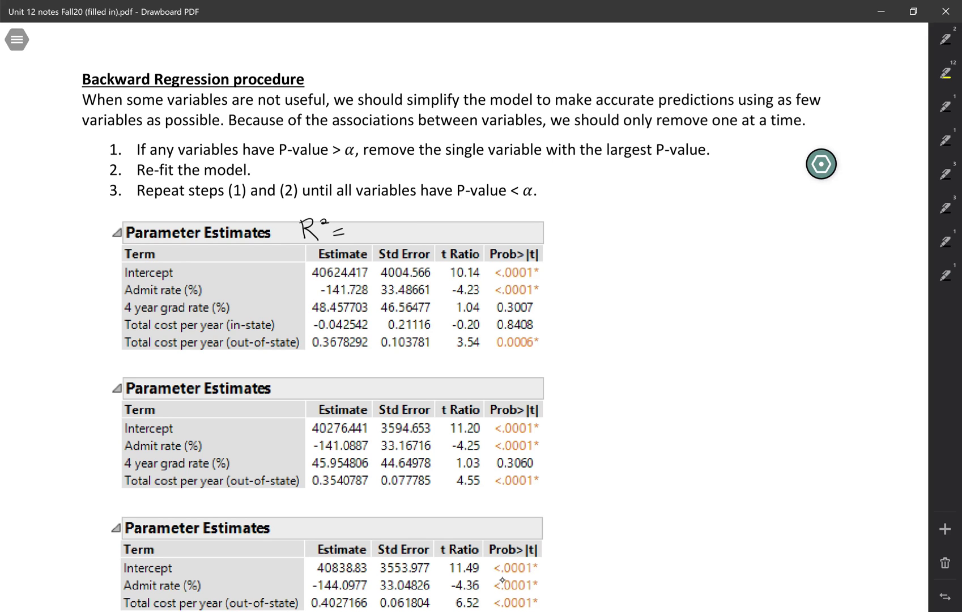
Step: Complete the first table's label as R² = 0.4659
{"action": "left_click_drag", "start_coordinate": [367, 223], "coordinate": [397, 240]}
{"action": "left_click", "coordinate": [379, 237]}
{"action": "mouse_move", "coordinate": [409, 224]}
{"action": "left_mouse_down"}
{"action": "mouse_move", "coordinate": [419, 239]}
{"action": "mouse_move", "coordinate": [429, 224]}
{"action": "left_mouse_up"}
{"action": "left_click_drag", "start_coordinate": [444, 228], "coordinate": [442, 238]}
Step: Circle the 0.8408 p-value and write 'Highest p-value' beside it
{"action": "mouse_move", "coordinate": [543, 316]}
{"action": "left_mouse_down"}
{"action": "mouse_move", "coordinate": [496, 331]}
{"action": "mouse_move", "coordinate": [546, 327]}
{"action": "mouse_move", "coordinate": [538, 317]}
{"action": "left_mouse_up"}
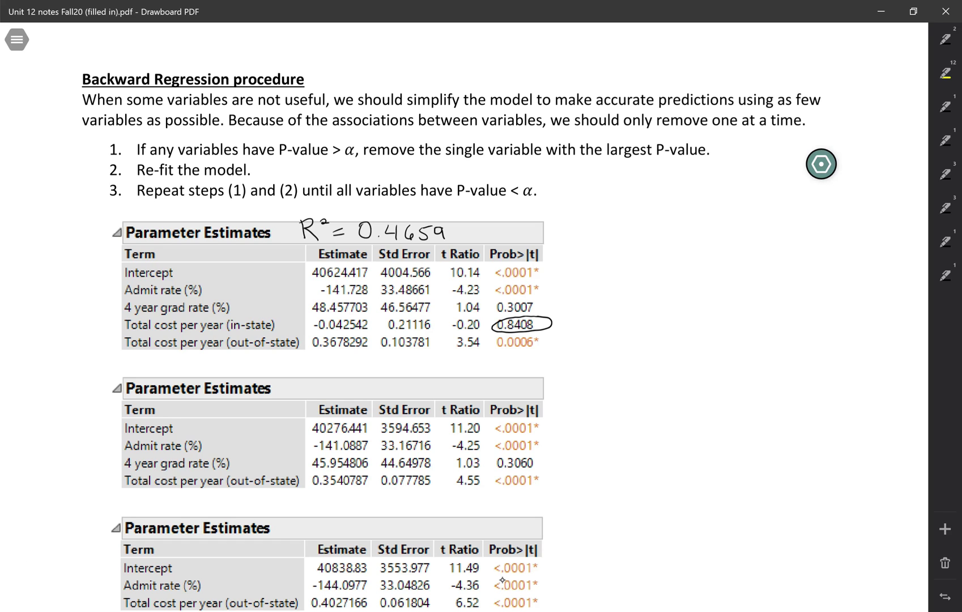
{"action": "left_click_drag", "start_coordinate": [574, 304], "coordinate": [573, 319]}
{"action": "left_click_drag", "start_coordinate": [574, 312], "coordinate": [587, 310]}
{"action": "mouse_move", "coordinate": [586, 305]}
{"action": "left_mouse_down"}
{"action": "mouse_move", "coordinate": [586, 317]}
{"action": "mouse_move", "coordinate": [656, 311]}
{"action": "mouse_move", "coordinate": [679, 324]}
{"action": "mouse_move", "coordinate": [713, 304]}
{"action": "mouse_move", "coordinate": [764, 304]}
{"action": "left_mouse_up"}
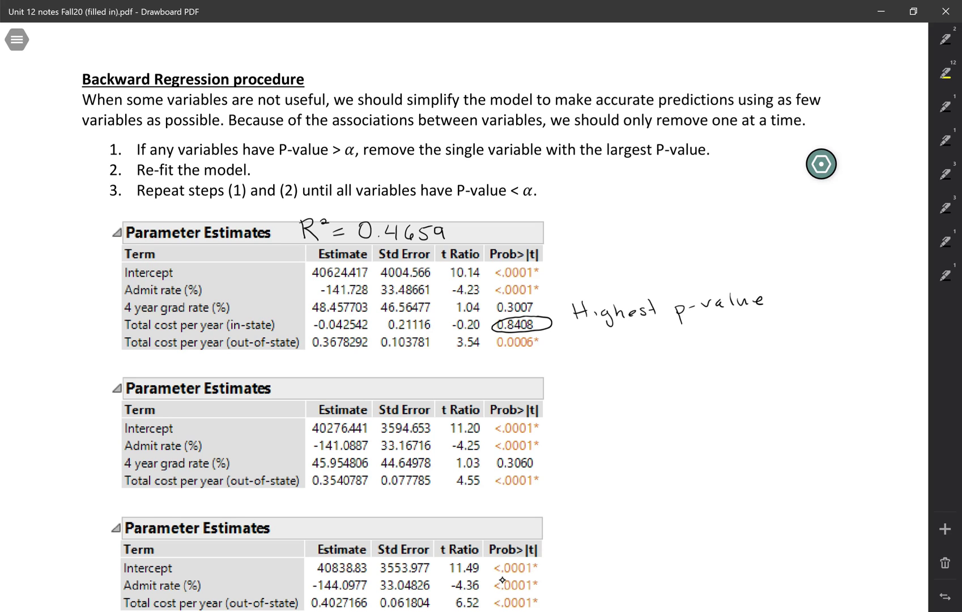
Step: Write the note 'Remove only one at a time' below 'Highest p-value'
{"action": "left_click_drag", "start_coordinate": [582, 331], "coordinate": [592, 343]}
{"action": "left_click_drag", "start_coordinate": [598, 340], "coordinate": [633, 337]}
{"action": "left_click_drag", "start_coordinate": [639, 335], "coordinate": [680, 336]}
{"action": "left_click_drag", "start_coordinate": [686, 332], "coordinate": [699, 340]}
{"action": "mouse_move", "coordinate": [706, 326]}
{"action": "left_mouse_down"}
{"action": "mouse_move", "coordinate": [702, 337]}
{"action": "mouse_move", "coordinate": [716, 346]}
{"action": "mouse_move", "coordinate": [742, 328]}
{"action": "mouse_move", "coordinate": [757, 333]}
{"action": "left_mouse_up"}
{"action": "left_click_drag", "start_coordinate": [768, 325], "coordinate": [769, 330]}
{"action": "left_click_drag", "start_coordinate": [791, 320], "coordinate": [795, 328]}
{"action": "left_click_drag", "start_coordinate": [792, 323], "coordinate": [868, 322]}
{"action": "left_click_drag", "start_coordinate": [871, 320], "coordinate": [880, 321]}
{"action": "mouse_move", "coordinate": [38, 316]}
{"action": "left_mouse_down"}
{"action": "mouse_move", "coordinate": [35, 332]}
{"action": "mouse_move", "coordinate": [49, 331]}
{"action": "left_mouse_up"}
Step: Write 'Remove' with an arrow pointing at the in-state total cost row
{"action": "left_click_drag", "start_coordinate": [51, 324], "coordinate": [78, 321]}
{"action": "left_click_drag", "start_coordinate": [81, 317], "coordinate": [122, 323]}
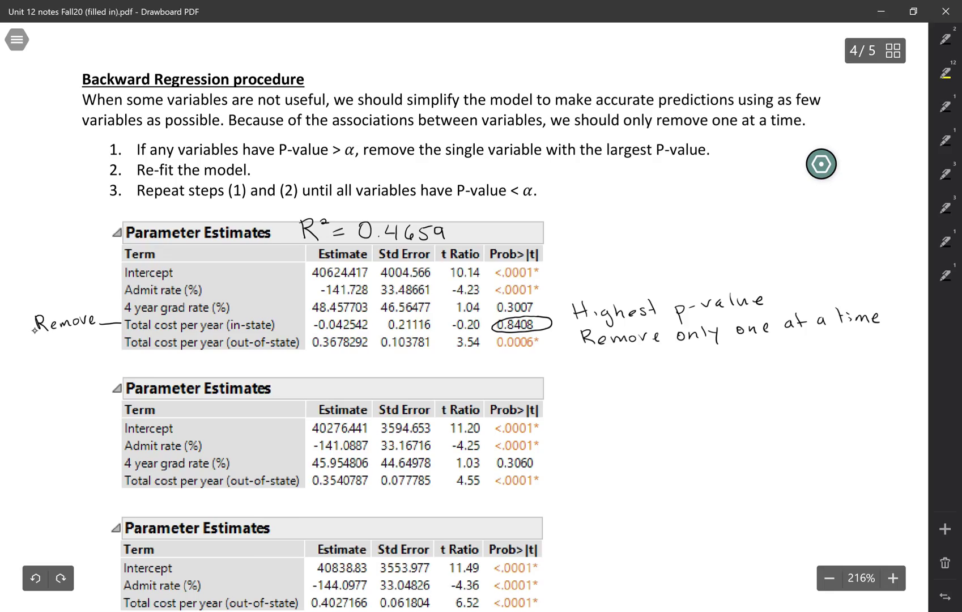
{"action": "key", "text": "alt+Tab"}
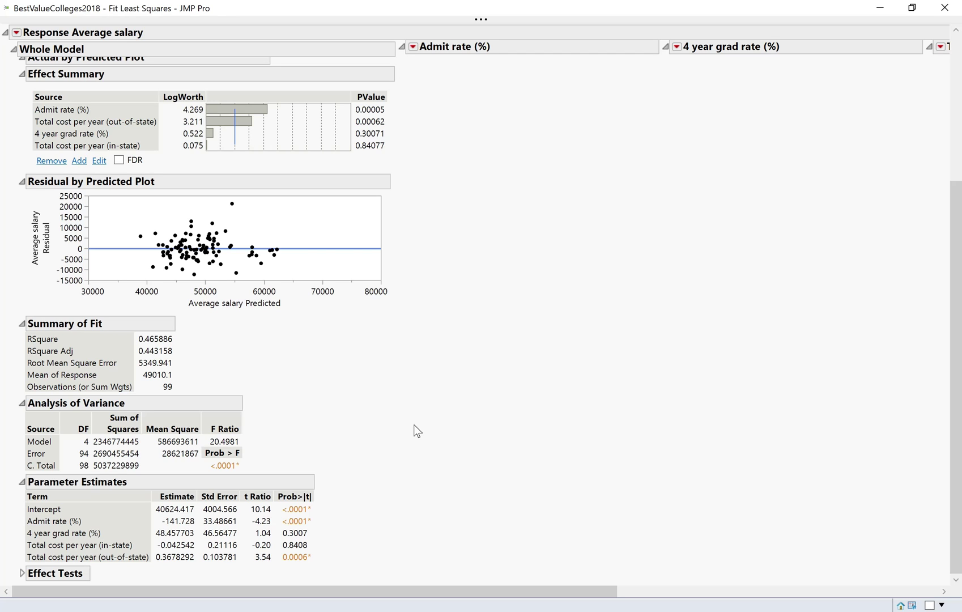
Step: Remove Total cost per year (in-state) from Effect Summary, refitting to RSquare 0.465655
{"action": "scroll", "coordinate": [376, 388], "scroll_direction": "up", "scroll_amount": 6}
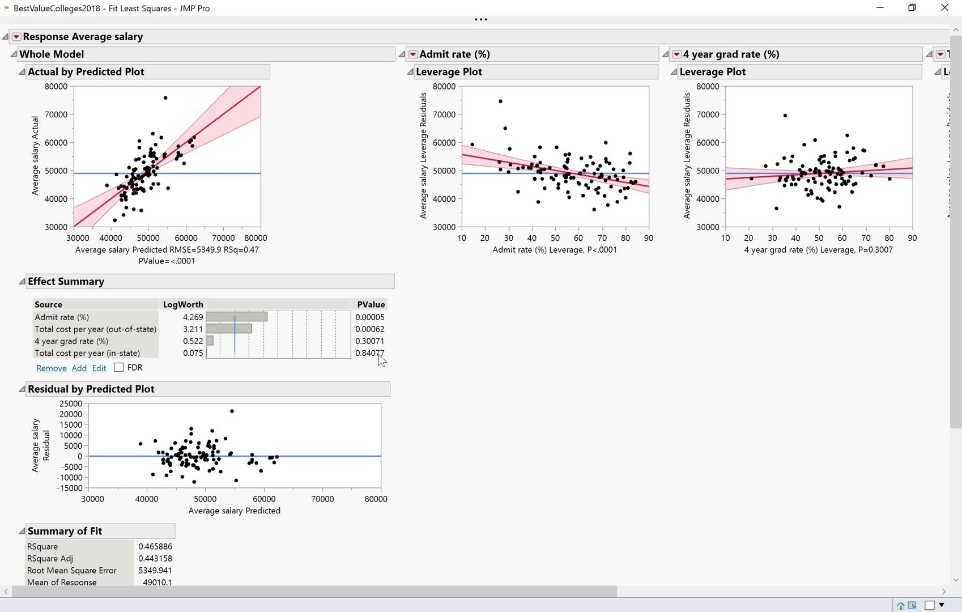
{"action": "left_click", "coordinate": [115, 353]}
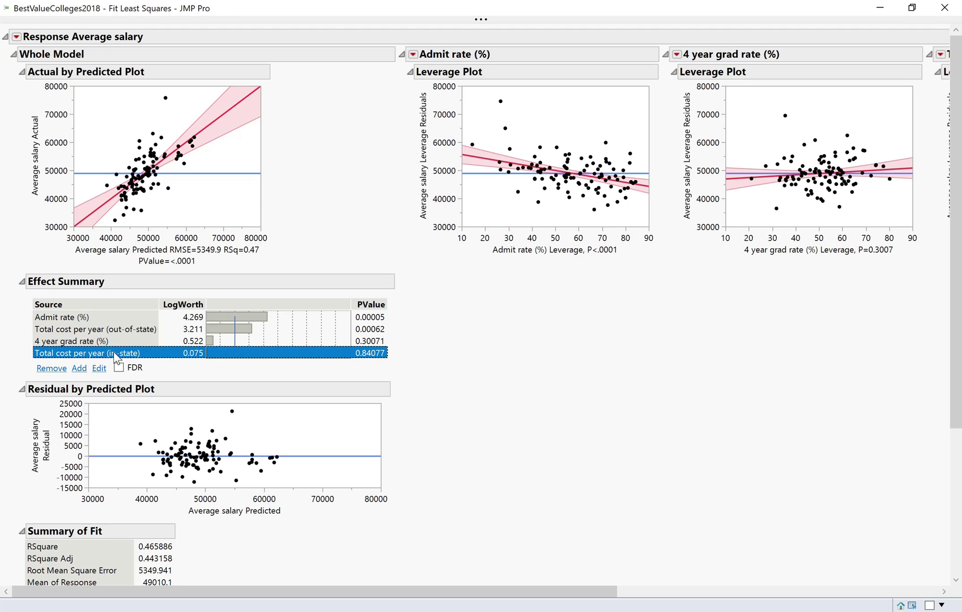
{"action": "left_click", "coordinate": [54, 370]}
{"action": "scroll", "coordinate": [225, 407], "scroll_direction": "down", "scroll_amount": 3}
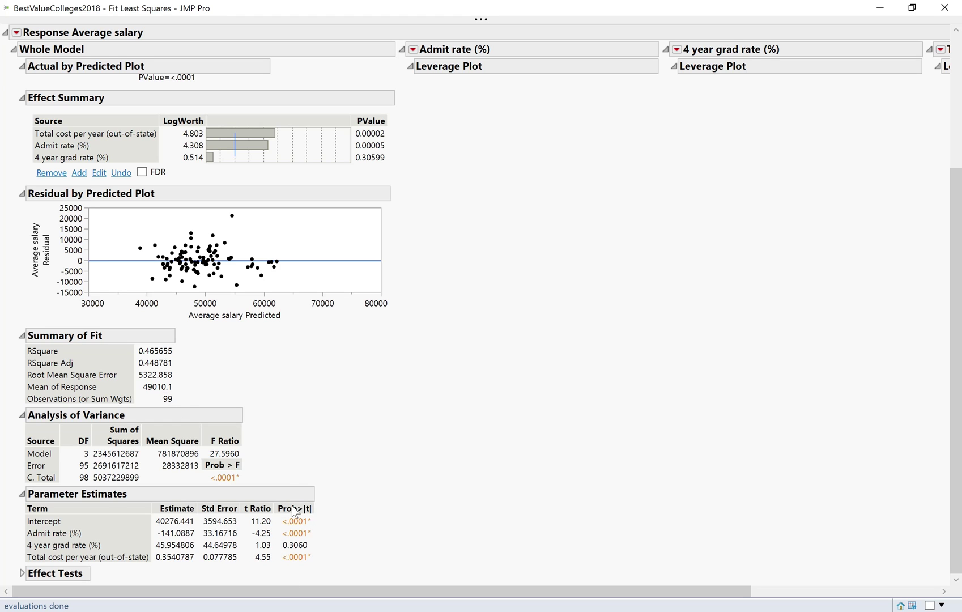
Step: Handwrite R² = 0.4657 beside the second Parameter Estimates table
{"action": "key", "text": "alt+Tab"}
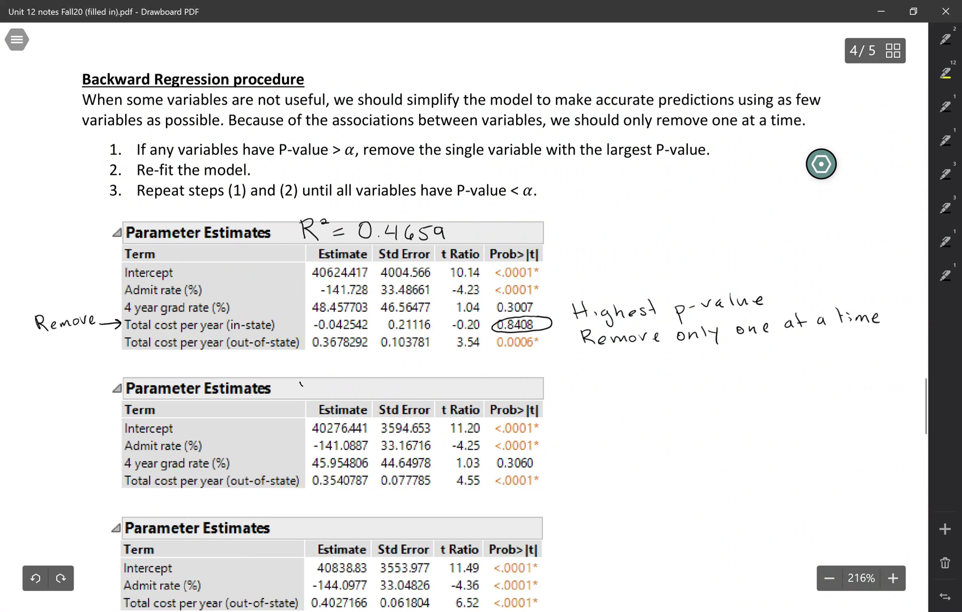
{"action": "left_click_drag", "start_coordinate": [301, 381], "coordinate": [313, 397]}
{"action": "left_click_drag", "start_coordinate": [320, 379], "coordinate": [389, 390]}
{"action": "left_click", "coordinate": [369, 394]}
{"action": "mouse_move", "coordinate": [387, 383]}
{"action": "left_mouse_down"}
{"action": "mouse_move", "coordinate": [385, 397]}
{"action": "mouse_move", "coordinate": [429, 384]}
{"action": "left_mouse_up"}
{"action": "left_click_drag", "start_coordinate": [429, 383], "coordinate": [437, 399]}
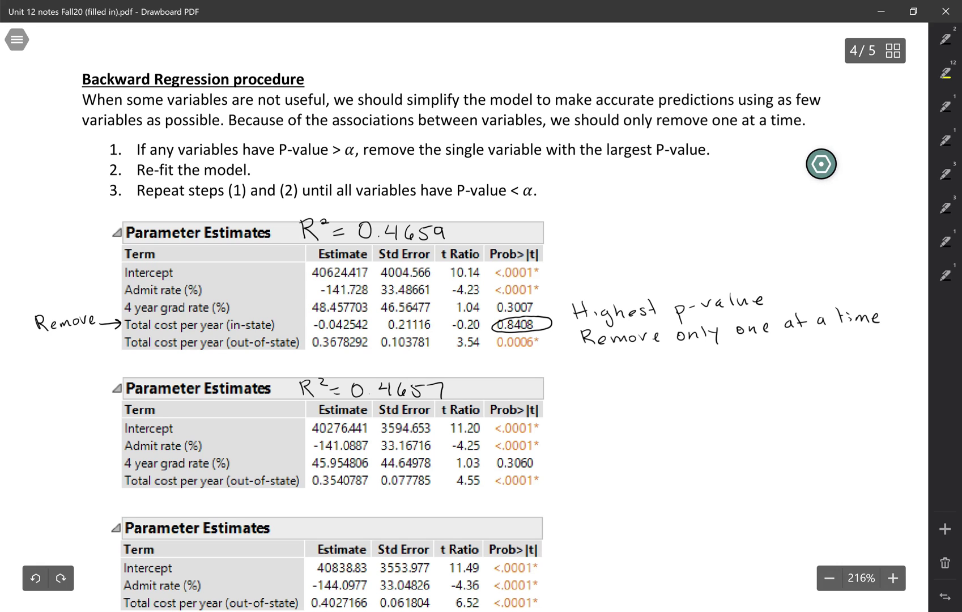
Step: Circle 0.3060 and write 'p-value has changed slightly' beside it
{"action": "mouse_move", "coordinate": [529, 451]}
{"action": "left_mouse_down"}
{"action": "mouse_move", "coordinate": [536, 472]}
{"action": "mouse_move", "coordinate": [538, 452]}
{"action": "mouse_move", "coordinate": [572, 451]}
{"action": "left_mouse_up"}
{"action": "left_click_drag", "start_coordinate": [574, 452], "coordinate": [579, 452]}
{"action": "left_click_drag", "start_coordinate": [582, 445], "coordinate": [592, 448]}
{"action": "left_click_drag", "start_coordinate": [599, 445], "coordinate": [618, 448]}
{"action": "left_click_drag", "start_coordinate": [623, 441], "coordinate": [684, 444]}
{"action": "left_click_drag", "start_coordinate": [694, 432], "coordinate": [687, 443]}
{"action": "left_click_drag", "start_coordinate": [719, 432], "coordinate": [749, 438]}
{"action": "left_click_drag", "start_coordinate": [750, 435], "coordinate": [765, 446]}
{"action": "left_click_drag", "start_coordinate": [785, 425], "coordinate": [788, 432]}
{"action": "mouse_move", "coordinate": [797, 418]}
{"action": "left_mouse_down"}
{"action": "mouse_move", "coordinate": [792, 433]}
{"action": "mouse_move", "coordinate": [818, 433]}
{"action": "left_mouse_up"}
{"action": "left_click_drag", "start_coordinate": [833, 420], "coordinate": [844, 434]}
{"action": "left_click_drag", "start_coordinate": [849, 426], "coordinate": [858, 443]}
{"action": "left_click_drag", "start_coordinate": [867, 418], "coordinate": [879, 434]}
{"action": "left_click_drag", "start_coordinate": [884, 419], "coordinate": [897, 432]}
{"action": "left_click_drag", "start_coordinate": [900, 422], "coordinate": [907, 439]}
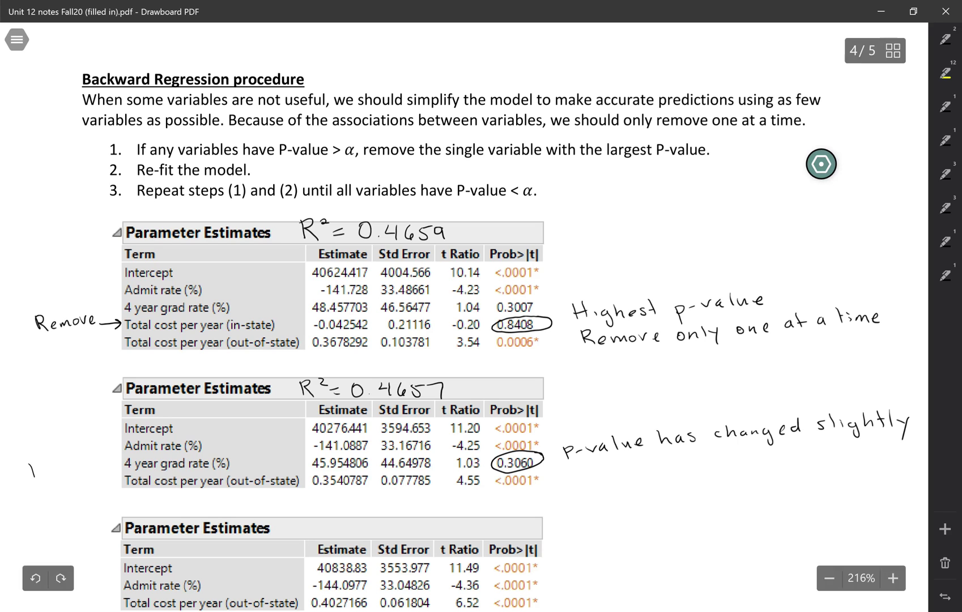
Step: Write 'Remove' left of the second table to mark the 4 year grad rate row
{"action": "left_click_drag", "start_coordinate": [32, 465], "coordinate": [55, 474]}
{"action": "left_click_drag", "start_coordinate": [57, 475], "coordinate": [69, 473]}
{"action": "left_click_drag", "start_coordinate": [72, 467], "coordinate": [84, 462]}
{"action": "left_click_drag", "start_coordinate": [88, 464], "coordinate": [91, 467]}
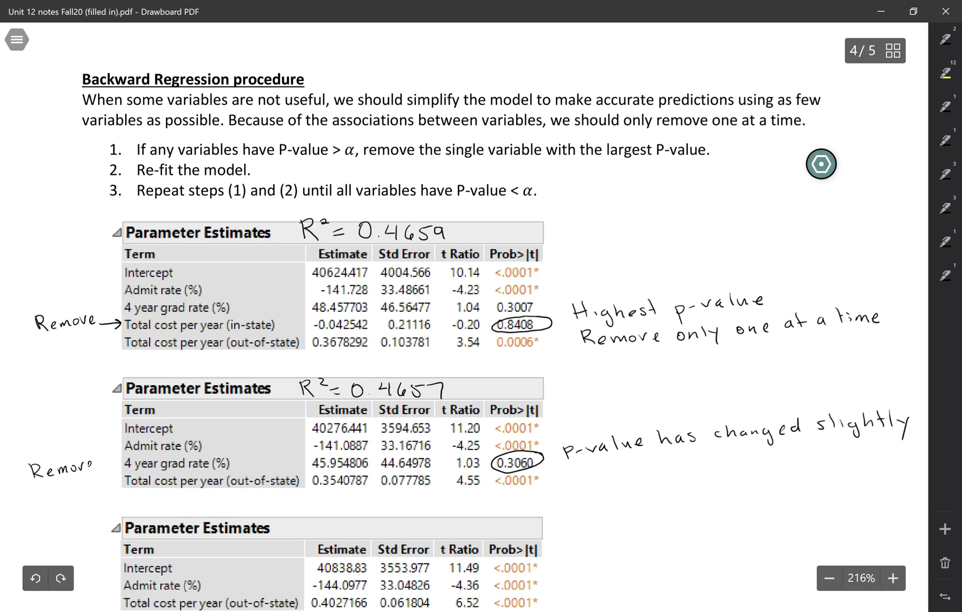
Step: Remove 4 year grad rate (%) in Effect Summary, leaving admit rate and out-of-state cost
{"action": "key", "text": "alt+Tab"}
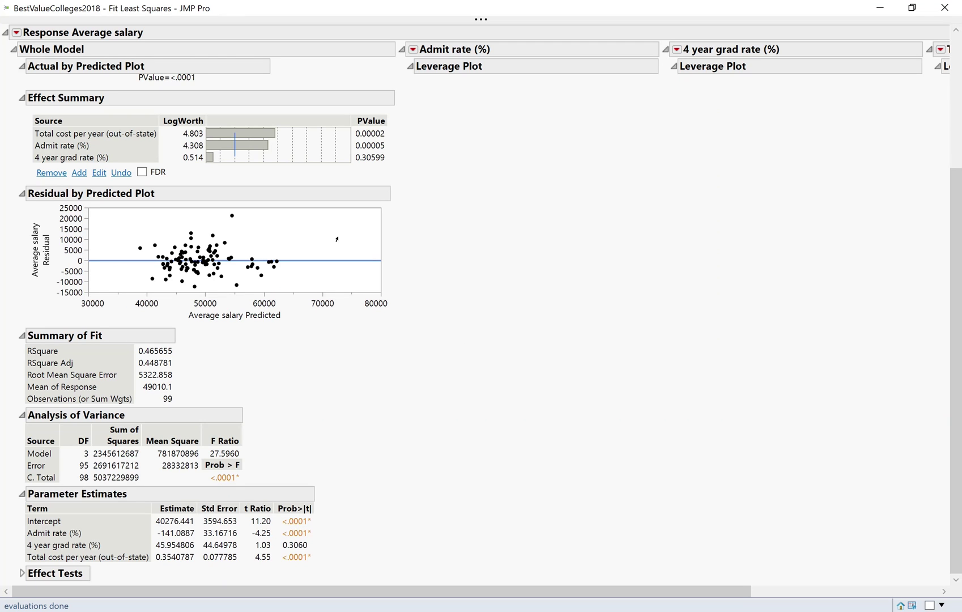
{"action": "left_click", "coordinate": [62, 156]}
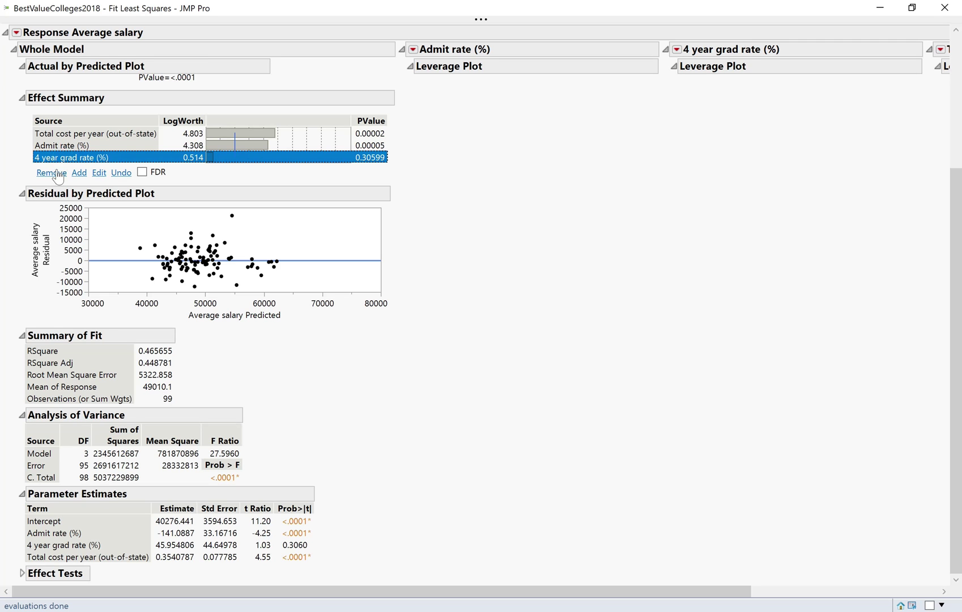
{"action": "left_click", "coordinate": [50, 173]}
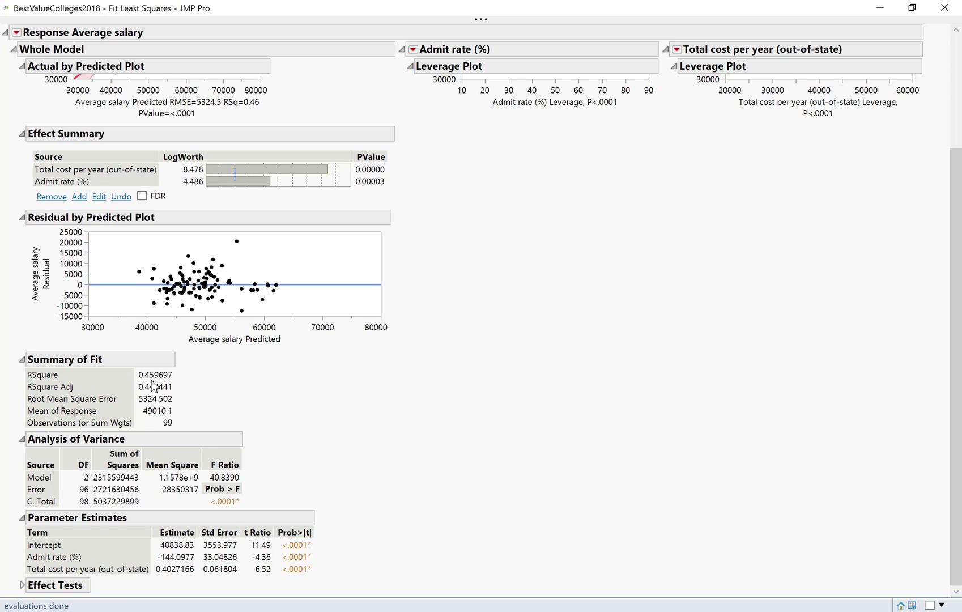
{"action": "mouse_move", "coordinate": [160, 382]}
Step: Handwrite R² = 0.4597 beside the third Parameter Estimates table
{"action": "key", "text": "alt+Tab"}
{"action": "mouse_move", "coordinate": [320, 342]}
{"action": "left_mouse_down"}
{"action": "mouse_move", "coordinate": [341, 358]}
{"action": "mouse_move", "coordinate": [379, 354]}
{"action": "mouse_move", "coordinate": [374, 361]}
{"action": "left_mouse_up"}
{"action": "mouse_move", "coordinate": [390, 346]}
{"action": "left_mouse_down"}
{"action": "mouse_move", "coordinate": [383, 358]}
{"action": "mouse_move", "coordinate": [391, 346]}
{"action": "left_mouse_up"}
{"action": "left_click_drag", "start_coordinate": [404, 345], "coordinate": [403, 359]}
{"action": "mouse_move", "coordinate": [408, 344]}
{"action": "left_mouse_down"}
{"action": "mouse_move", "coordinate": [423, 342]}
{"action": "mouse_move", "coordinate": [422, 359]}
{"action": "left_mouse_up"}
Step: Bracket the third table and write 'Both variables significant' to its right
{"action": "scroll", "coordinate": [607, 433], "scroll_direction": "down", "scroll_amount": 1}
{"action": "left_click_drag", "start_coordinate": [550, 391], "coordinate": [559, 426]}
{"action": "mouse_move", "coordinate": [584, 396]}
{"action": "left_mouse_down"}
{"action": "mouse_move", "coordinate": [585, 409]}
{"action": "mouse_move", "coordinate": [600, 403]}
{"action": "left_mouse_up"}
{"action": "mouse_move", "coordinate": [612, 393]}
{"action": "left_mouse_down"}
{"action": "mouse_move", "coordinate": [610, 409]}
{"action": "mouse_move", "coordinate": [615, 397]}
{"action": "left_mouse_up"}
{"action": "mouse_move", "coordinate": [619, 393]}
{"action": "left_mouse_down"}
{"action": "mouse_move", "coordinate": [628, 409]}
{"action": "mouse_move", "coordinate": [654, 401]}
{"action": "left_mouse_up"}
{"action": "left_click_drag", "start_coordinate": [661, 401], "coordinate": [679, 407]}
{"action": "mouse_move", "coordinate": [692, 400]}
{"action": "left_mouse_down"}
{"action": "mouse_move", "coordinate": [691, 408]}
{"action": "mouse_move", "coordinate": [712, 408]}
{"action": "left_mouse_up"}
{"action": "left_click_drag", "start_coordinate": [719, 404], "coordinate": [759, 407]}
{"action": "mouse_move", "coordinate": [780, 399]}
{"action": "left_mouse_down"}
{"action": "mouse_move", "coordinate": [792, 418]}
{"action": "mouse_move", "coordinate": [821, 403]}
{"action": "left_mouse_up"}
{"action": "mouse_move", "coordinate": [830, 387]}
{"action": "left_mouse_down"}
{"action": "mouse_move", "coordinate": [826, 403]}
{"action": "mouse_move", "coordinate": [858, 401]}
{"action": "left_mouse_up"}
{"action": "left_click_drag", "start_coordinate": [870, 396], "coordinate": [885, 401]}
{"action": "mouse_move", "coordinate": [891, 382]}
{"action": "left_mouse_down"}
{"action": "mouse_move", "coordinate": [889, 401]}
{"action": "mouse_move", "coordinate": [897, 389]}
{"action": "left_mouse_up"}
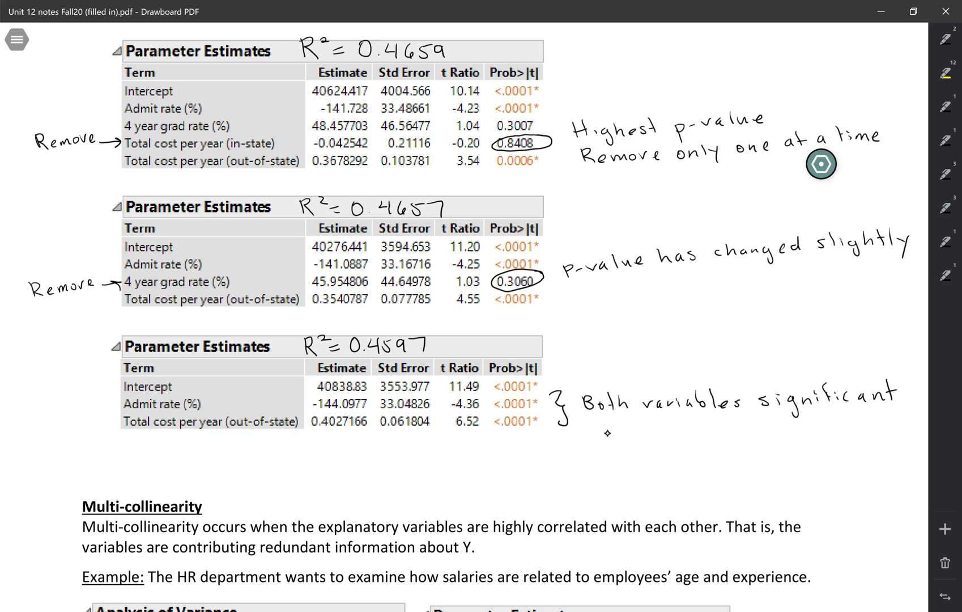
Step: Write 'R² is similar in all three models' below the third table
{"action": "mouse_move", "coordinate": [104, 461]}
{"action": "left_mouse_down"}
{"action": "mouse_move", "coordinate": [132, 454]}
{"action": "mouse_move", "coordinate": [211, 464]}
{"action": "left_mouse_up"}
{"action": "left_click_drag", "start_coordinate": [218, 460], "coordinate": [240, 464]}
{"action": "mouse_move", "coordinate": [247, 450]}
{"action": "left_mouse_down"}
{"action": "mouse_move", "coordinate": [248, 465]}
{"action": "mouse_move", "coordinate": [270, 459]}
{"action": "left_mouse_up"}
{"action": "left_click_drag", "start_coordinate": [293, 461], "coordinate": [346, 469]}
{"action": "left_click", "coordinate": [293, 458]}
{"action": "mouse_move", "coordinate": [357, 453]}
{"action": "left_mouse_down"}
{"action": "mouse_move", "coordinate": [355, 469]}
{"action": "mouse_move", "coordinate": [386, 470]}
{"action": "left_mouse_up"}
{"action": "left_click_drag", "start_coordinate": [382, 460], "coordinate": [418, 462]}
{"action": "left_click_drag", "start_coordinate": [421, 466], "coordinate": [493, 464]}
{"action": "left_click_drag", "start_coordinate": [507, 466], "coordinate": [509, 471]}
{"action": "left_click_drag", "start_coordinate": [514, 468], "coordinate": [533, 473]}
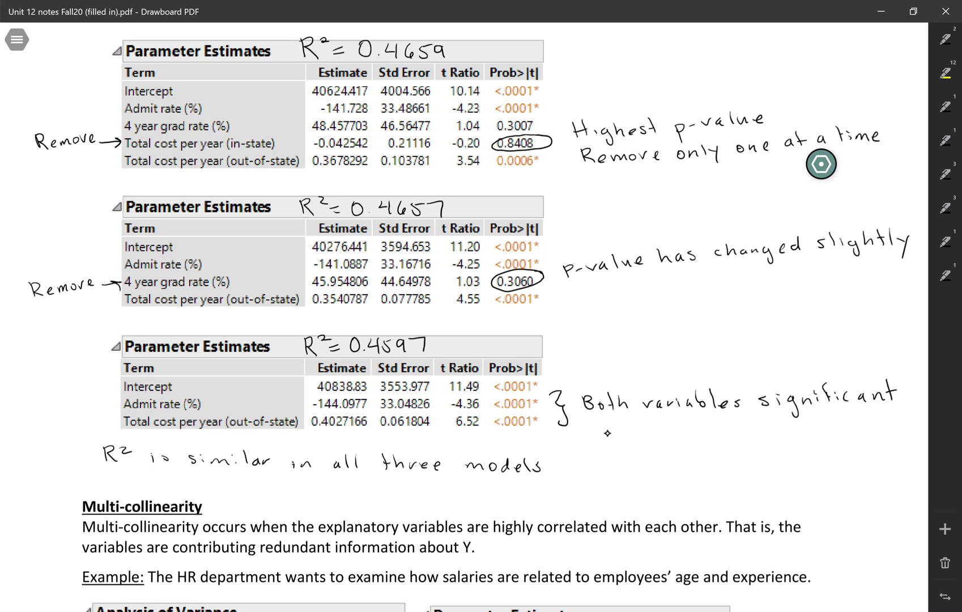
Step: Continue the note with 'but the final model' after 'models'
{"action": "mouse_move", "coordinate": [566, 459]}
{"action": "left_mouse_down"}
{"action": "mouse_move", "coordinate": [572, 473]}
{"action": "mouse_move", "coordinate": [590, 474]}
{"action": "left_mouse_up"}
{"action": "mouse_move", "coordinate": [596, 459]}
{"action": "left_mouse_down"}
{"action": "mouse_move", "coordinate": [598, 474]}
{"action": "mouse_move", "coordinate": [604, 465]}
{"action": "left_mouse_up"}
{"action": "mouse_move", "coordinate": [623, 460]}
{"action": "left_mouse_down"}
{"action": "mouse_move", "coordinate": [626, 476]}
{"action": "mouse_move", "coordinate": [712, 477]}
{"action": "left_mouse_up"}
{"action": "left_click_drag", "start_coordinate": [726, 472], "coordinate": [785, 474]}
{"action": "left_click_drag", "start_coordinate": [793, 469], "coordinate": [796, 478]}
{"action": "left_click_drag", "start_coordinate": [807, 473], "coordinate": [822, 476]}
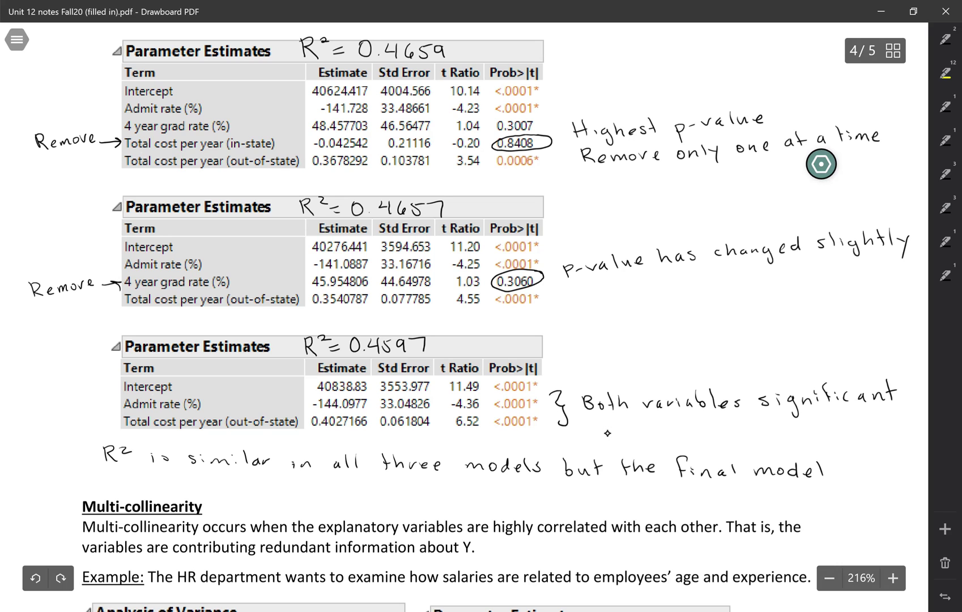
Step: Finish the note on the next line with 'uses fewer predictors'
{"action": "left_click_drag", "start_coordinate": [125, 475], "coordinate": [134, 482]}
{"action": "mouse_move", "coordinate": [146, 476]}
{"action": "left_mouse_down"}
{"action": "mouse_move", "coordinate": [138, 483]}
{"action": "mouse_move", "coordinate": [247, 486]}
{"action": "left_mouse_up"}
{"action": "left_click_drag", "start_coordinate": [249, 487], "coordinate": [319, 485]}
{"action": "left_click_drag", "start_coordinate": [331, 483], "coordinate": [352, 489]}
{"action": "left_click_drag", "start_coordinate": [368, 480], "coordinate": [369, 490]}
{"action": "left_click_drag", "start_coordinate": [373, 482], "coordinate": [390, 484]}
{"action": "left_click_drag", "start_coordinate": [395, 482], "coordinate": [398, 489]}
{"action": "left_click_drag", "start_coordinate": [407, 482], "coordinate": [399, 491]}
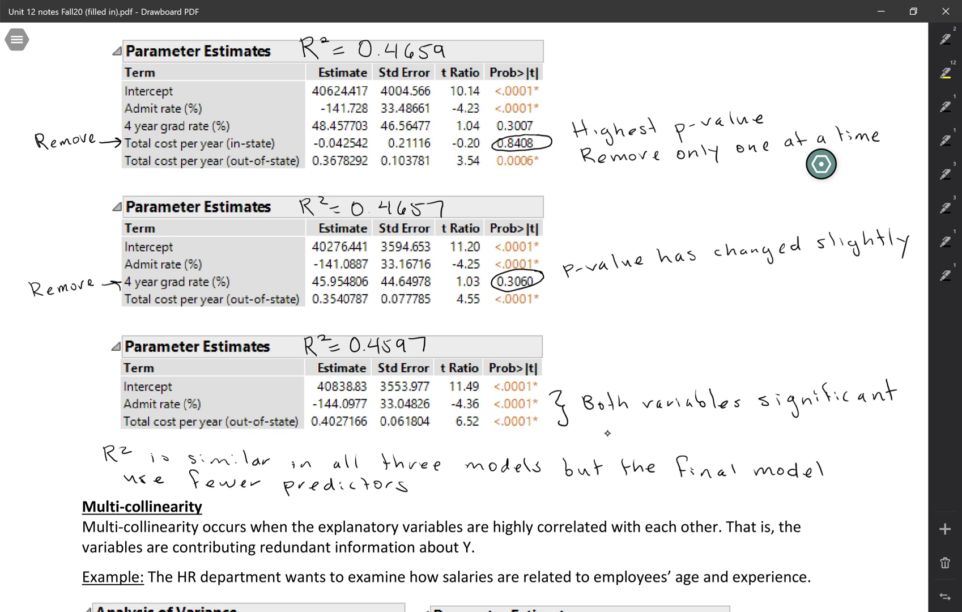
{"action": "scroll", "coordinate": [0, 546], "scroll_direction": "up", "scroll_amount": 3}
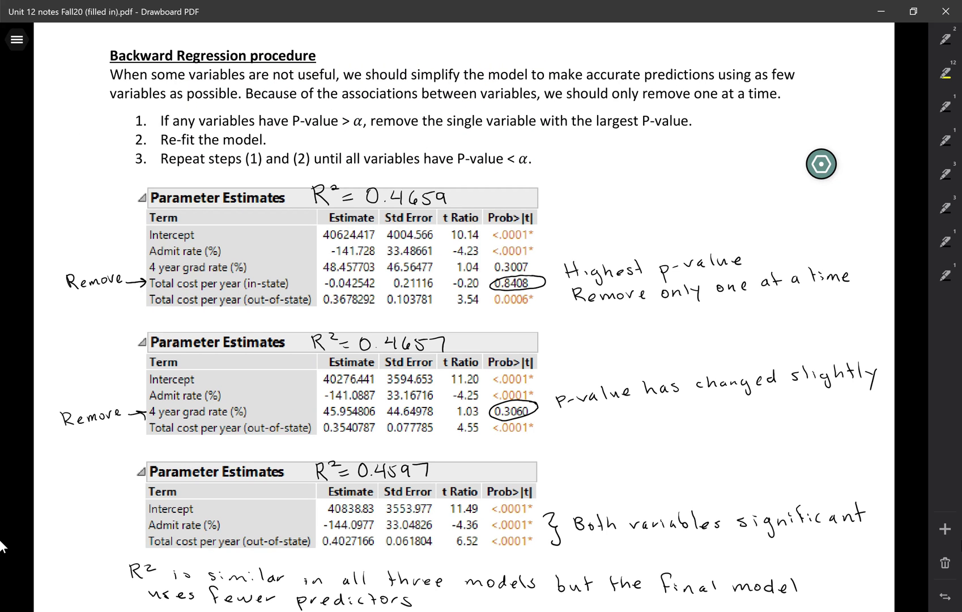